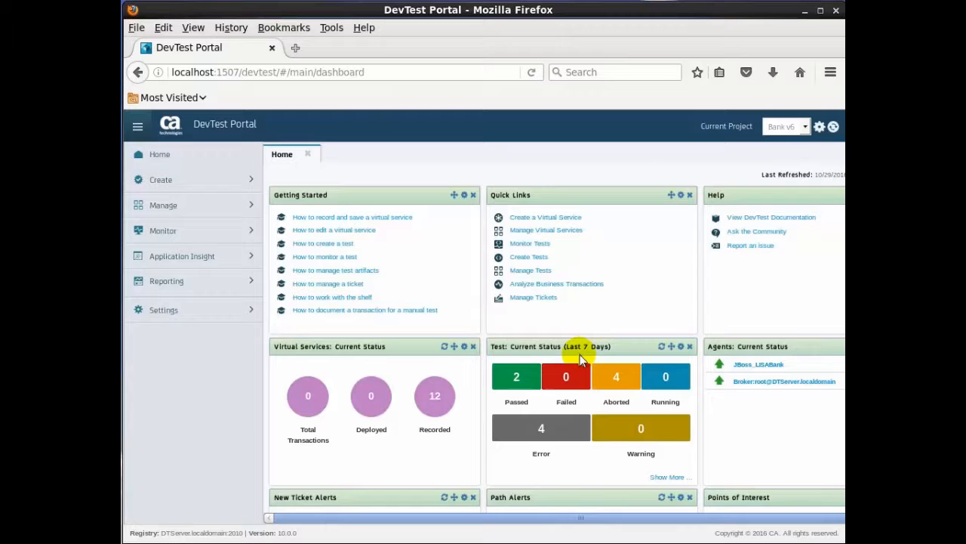
# Step: Review the Server Health summary under monitoring in DevTest Portal, then close that view
pyautogui.click(243, 236)
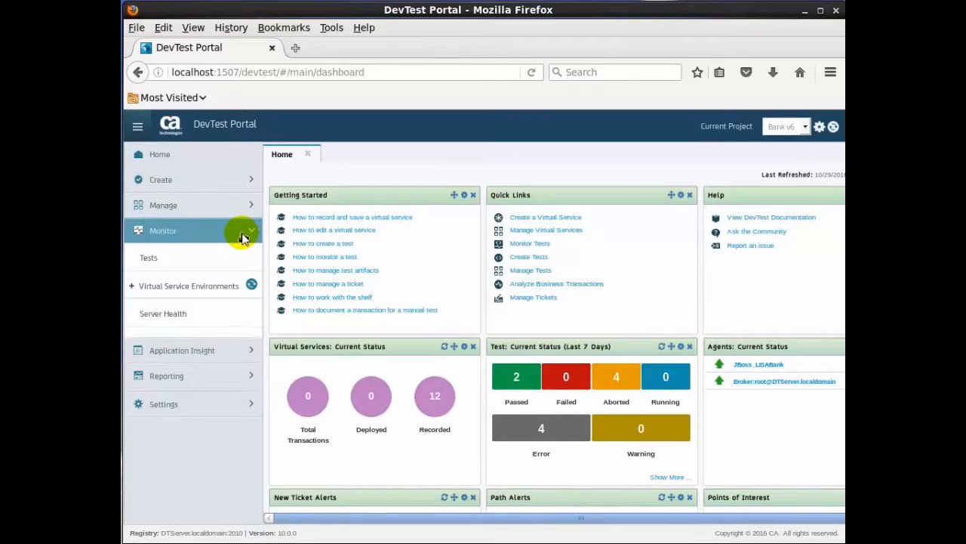
pyautogui.click(213, 320)
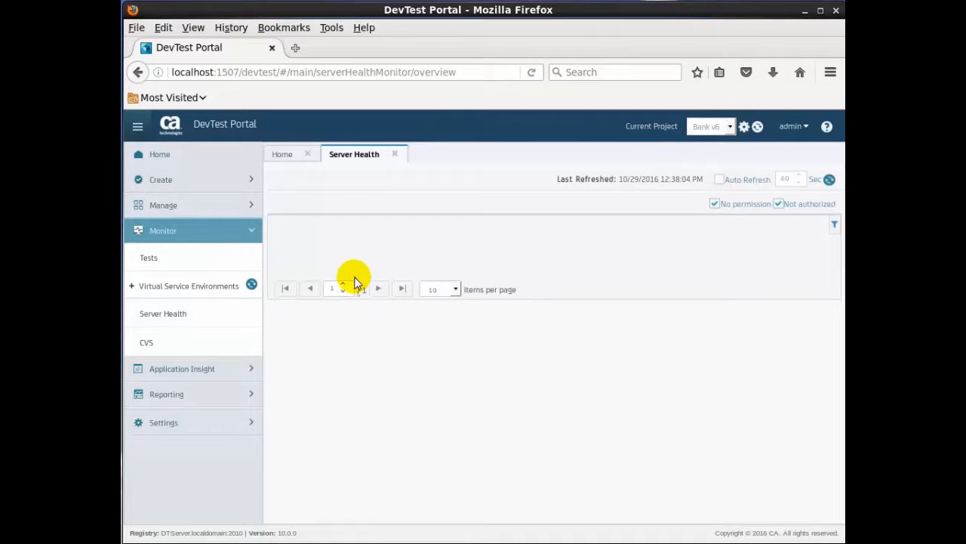
pyautogui.moveTo(345, 275); pyautogui.dragTo(375, 276)
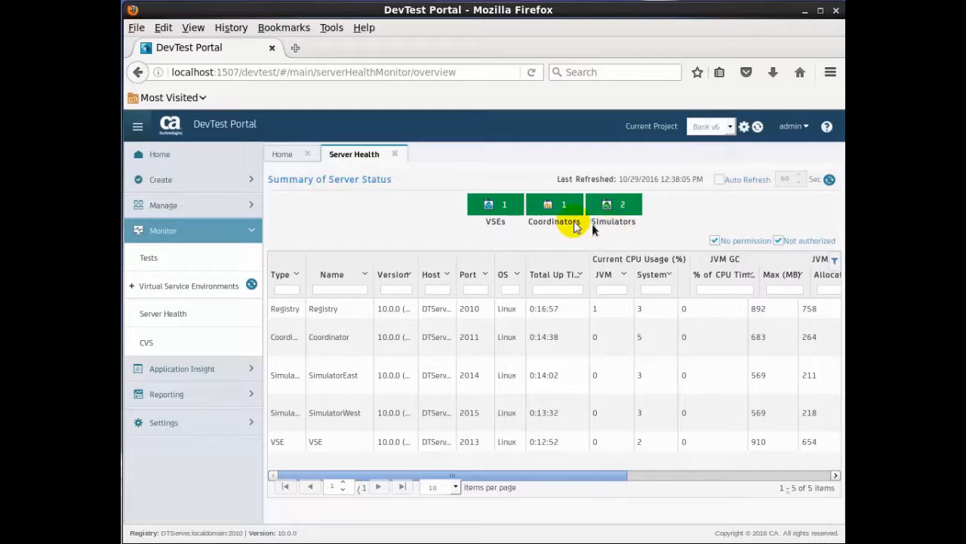
pyautogui.click(395, 155)
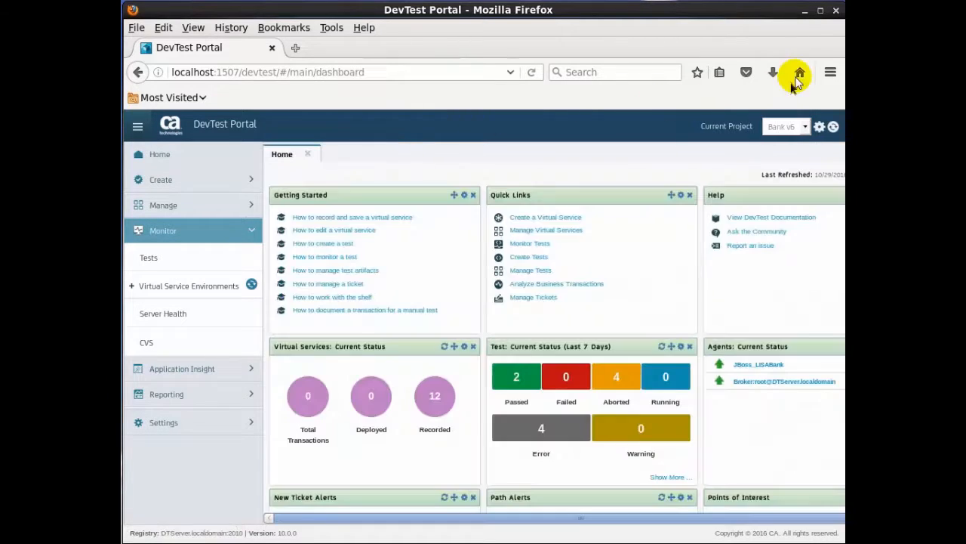
# Step: Switch to DevTest Workstation, connect to the offered DTServer registry, and log in with the account password
pyautogui.click(804, 11)
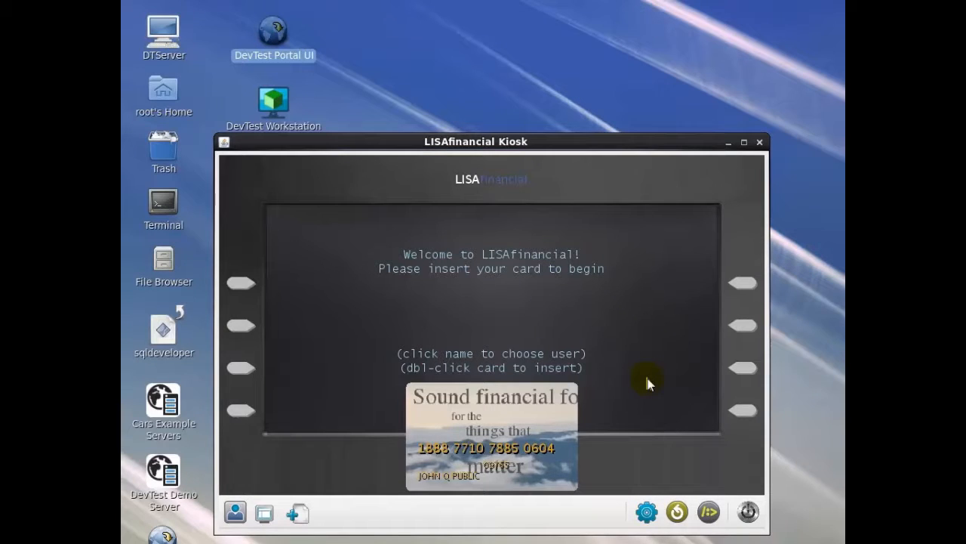
pyautogui.click(276, 106)
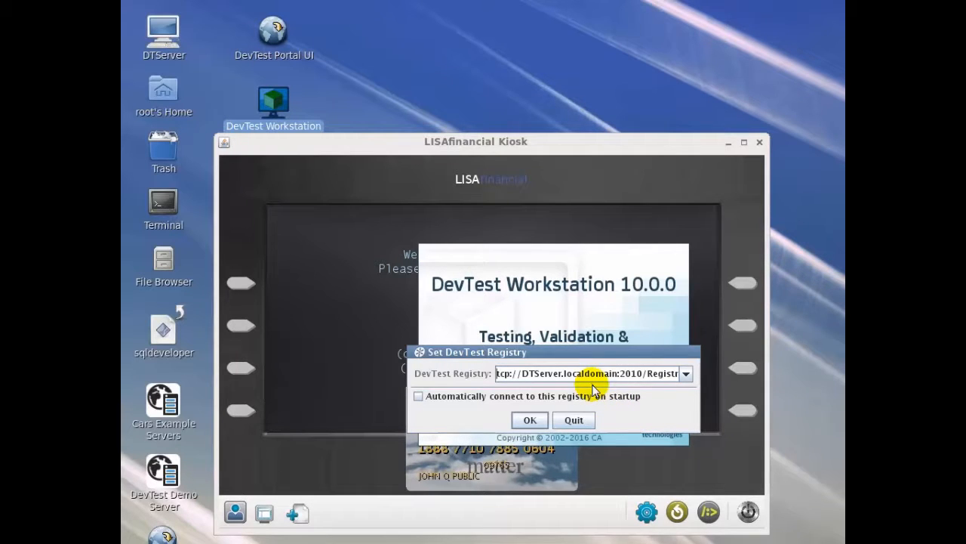
pyautogui.click(530, 420)
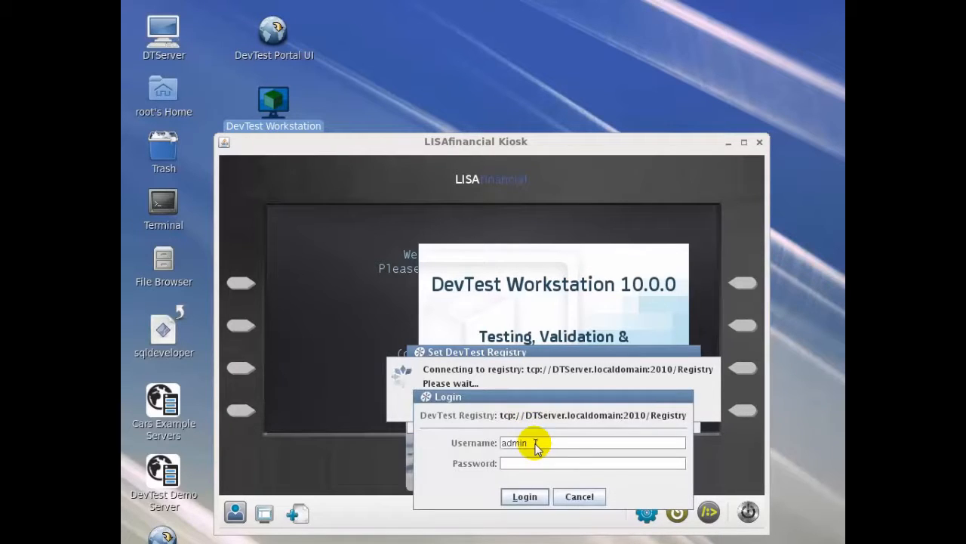
pyautogui.click(532, 463)
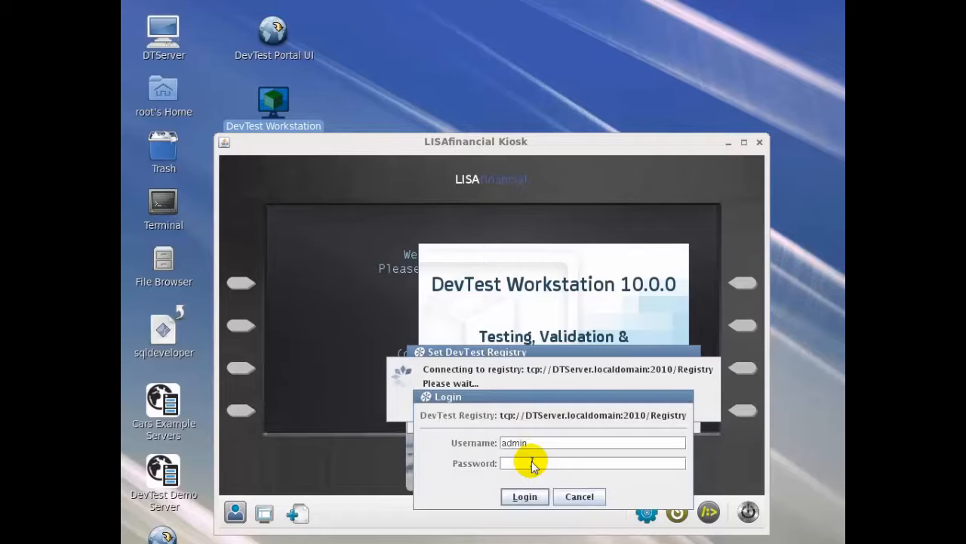
pyautogui.write('admin')
pyautogui.click(524, 496)
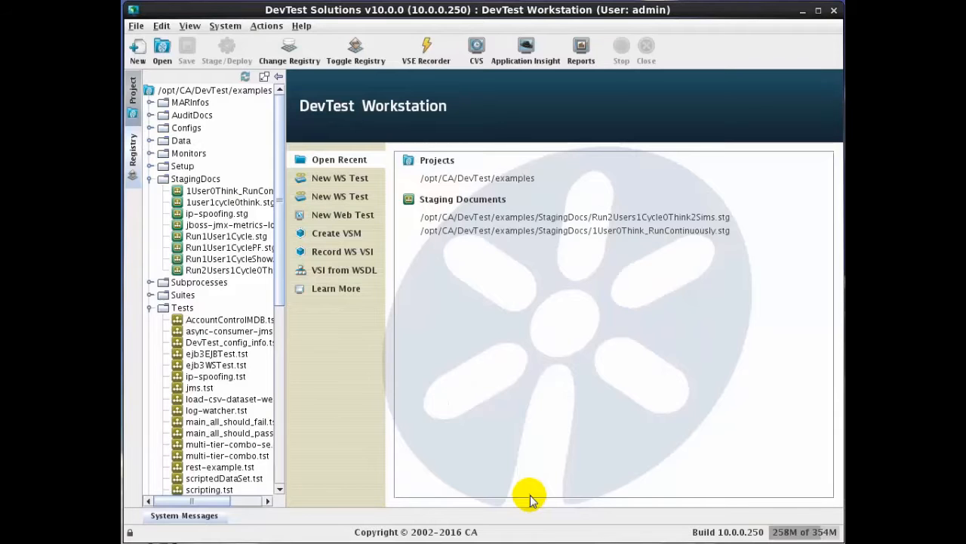
# Step: Inspect the simulators, coordinator servers and virtual environments in the DevTest Registry Monitor, widening it and the Simulator column for readability
pyautogui.click(134, 154)
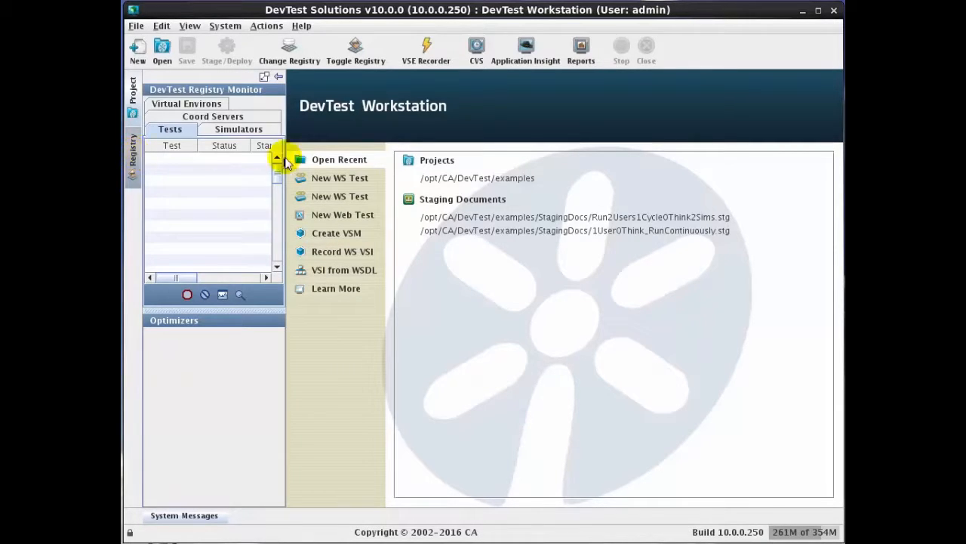
pyautogui.moveTo(288, 152); pyautogui.dragTo(427, 148)
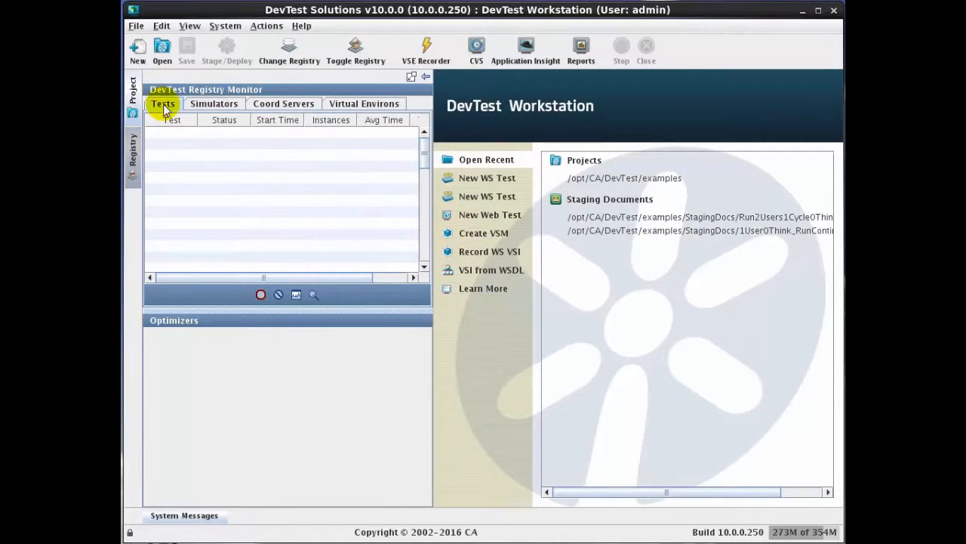
pyautogui.click(225, 110)
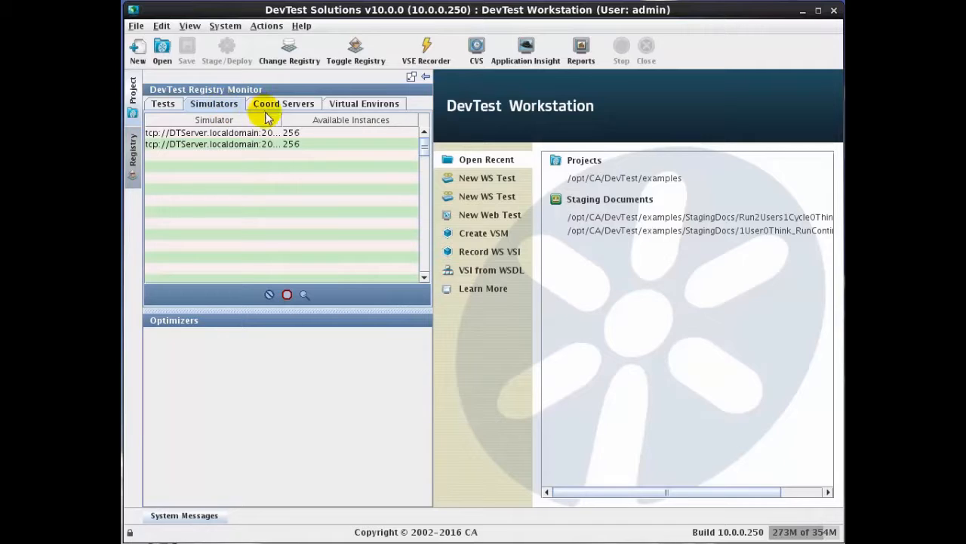
pyautogui.moveTo(279, 118); pyautogui.dragTo(355, 113)
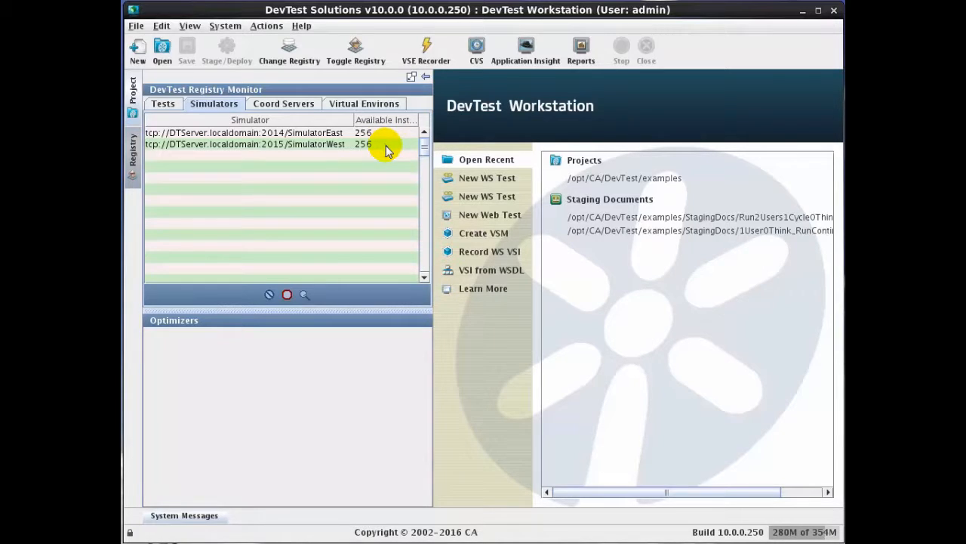
pyautogui.click(311, 106)
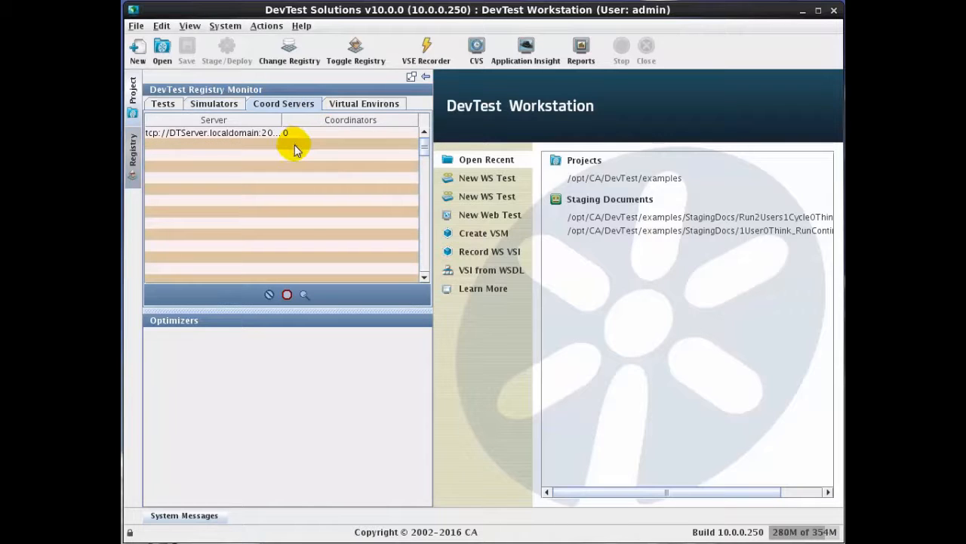
pyautogui.click(385, 106)
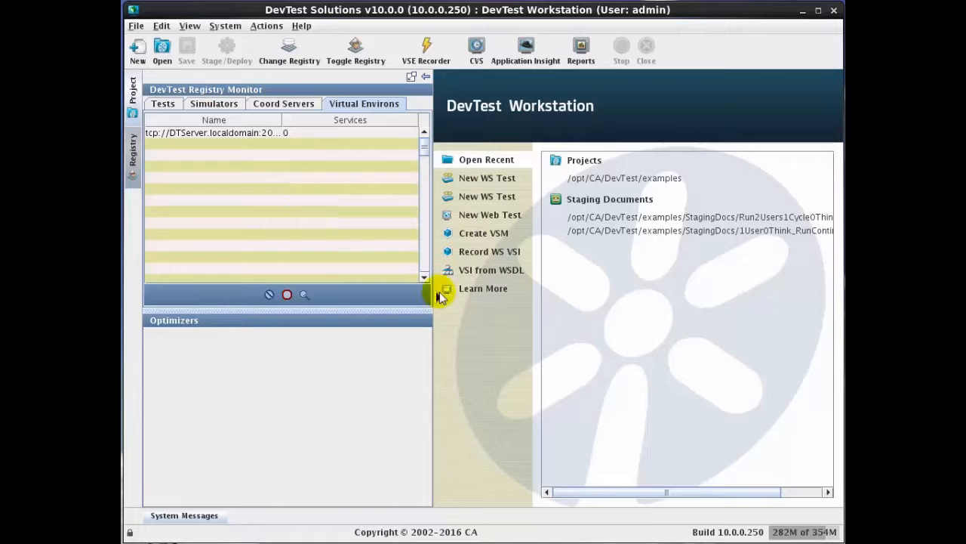
pyautogui.click(132, 157)
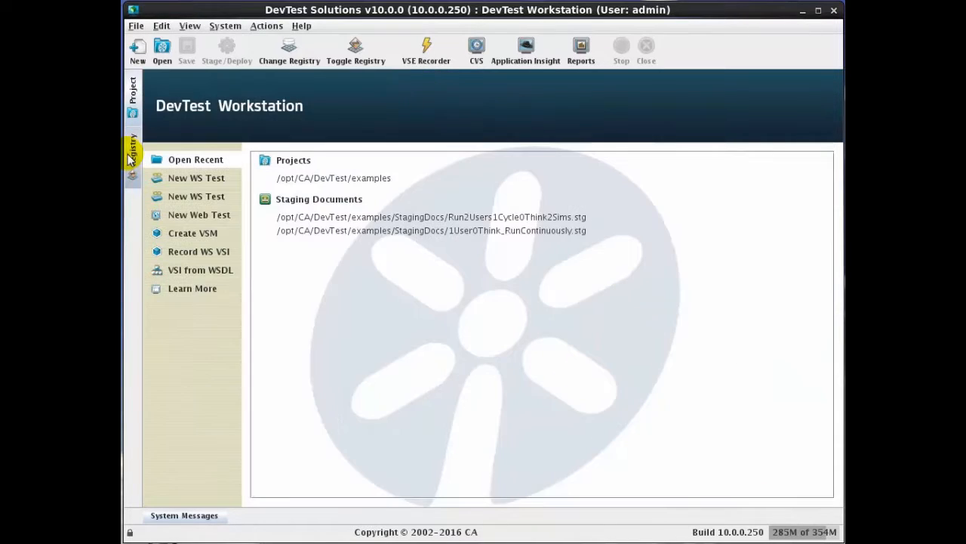
# Step: Open the project's Run2Users1Cycle0Think2Sims.stg staging document, review its load pattern and simulator distribution, and close it
pyautogui.click(133, 85)
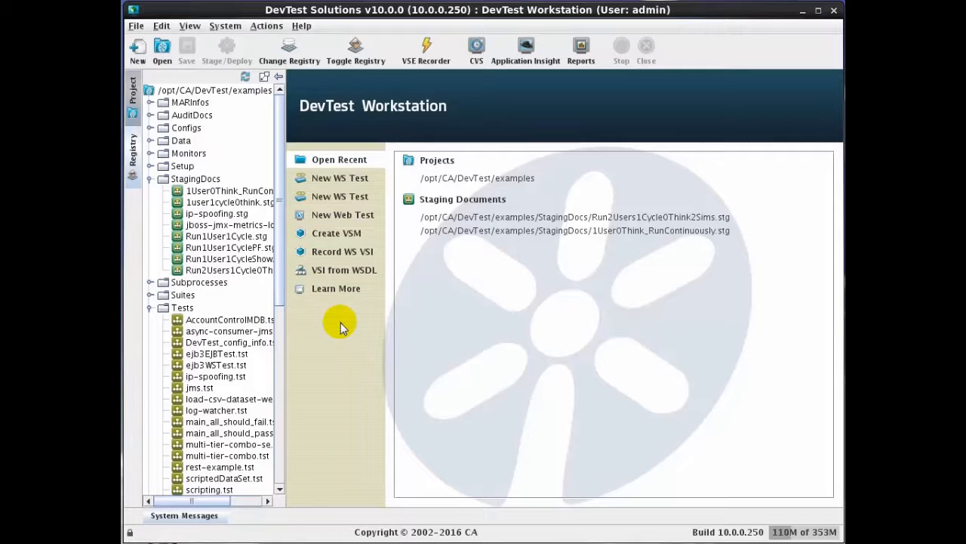
pyautogui.doubleClick(233, 271)
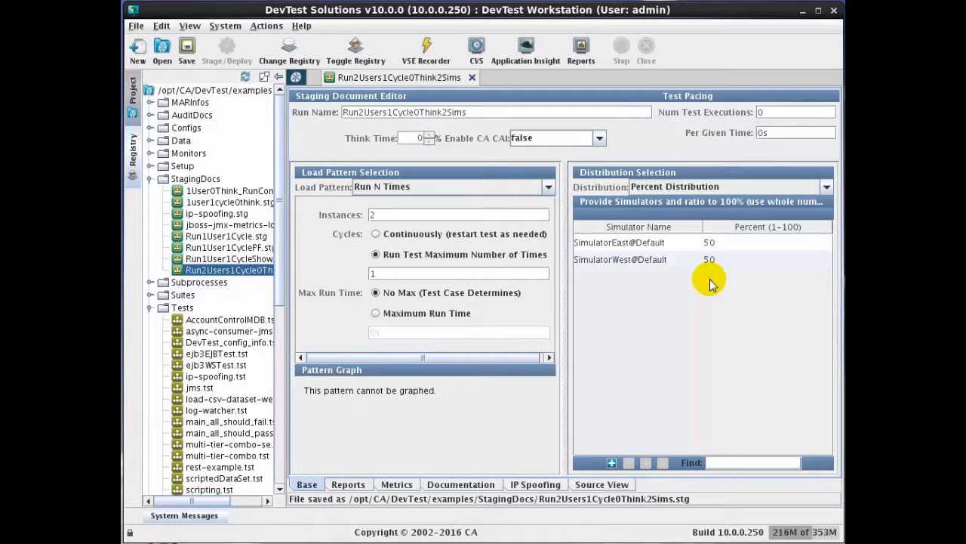
pyautogui.click(471, 77)
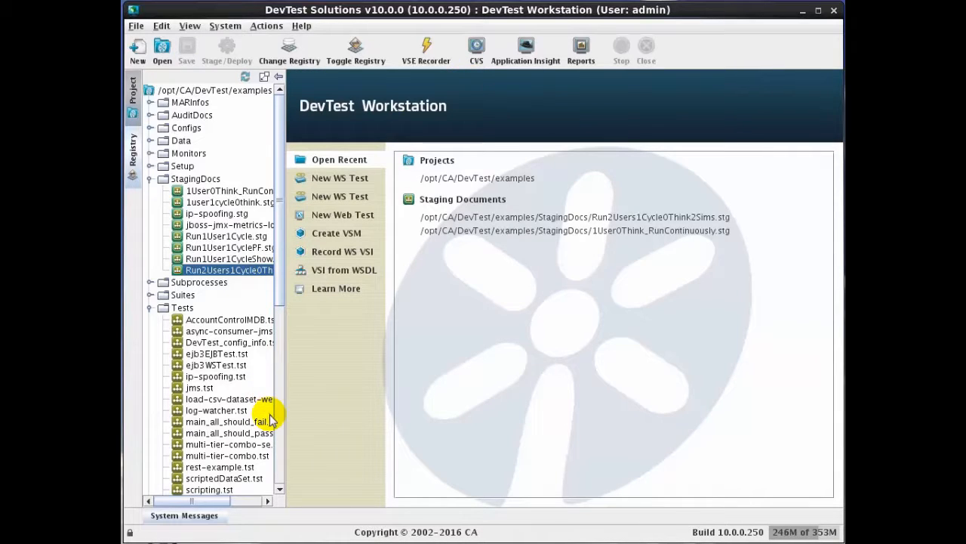
# Step: Stage the multi-tier-combo.tst test case with the Run2Users1Cycle0Think2Sims staging document
pyautogui.scroll(-10, 276, 413)
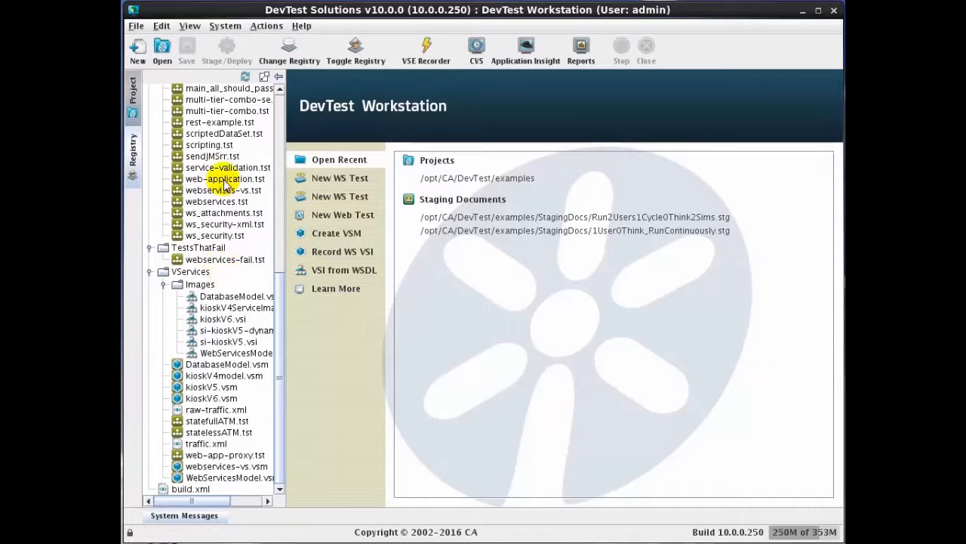
pyautogui.rightClick(217, 113)
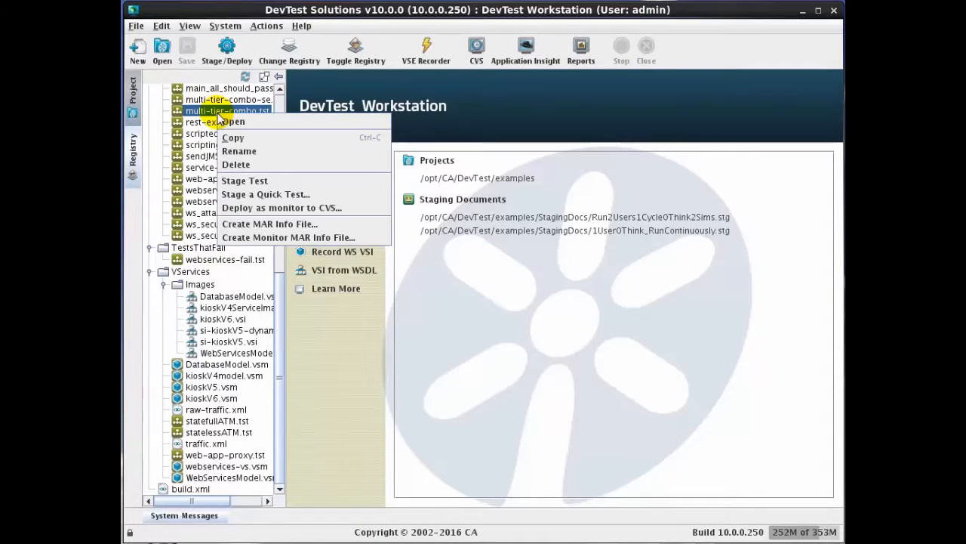
pyautogui.click(242, 177)
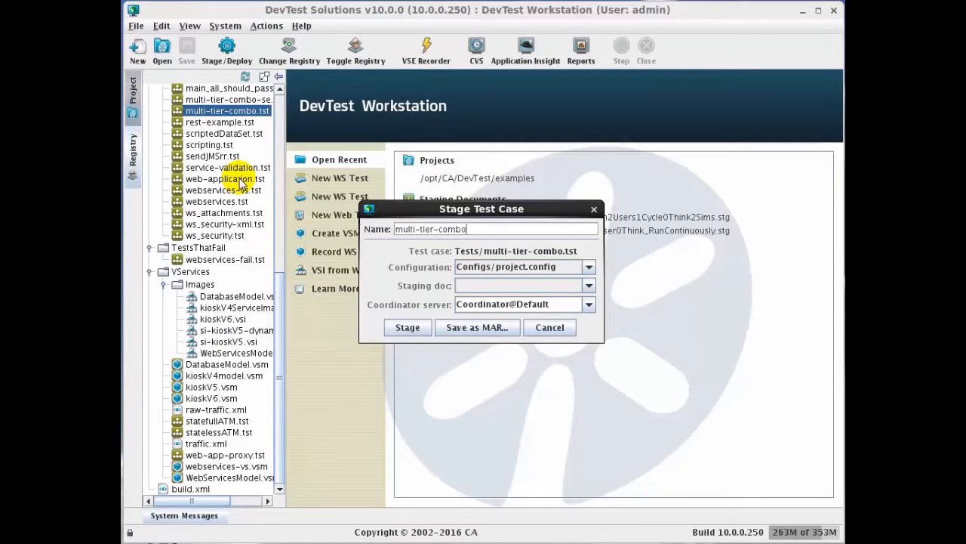
pyautogui.click(589, 285)
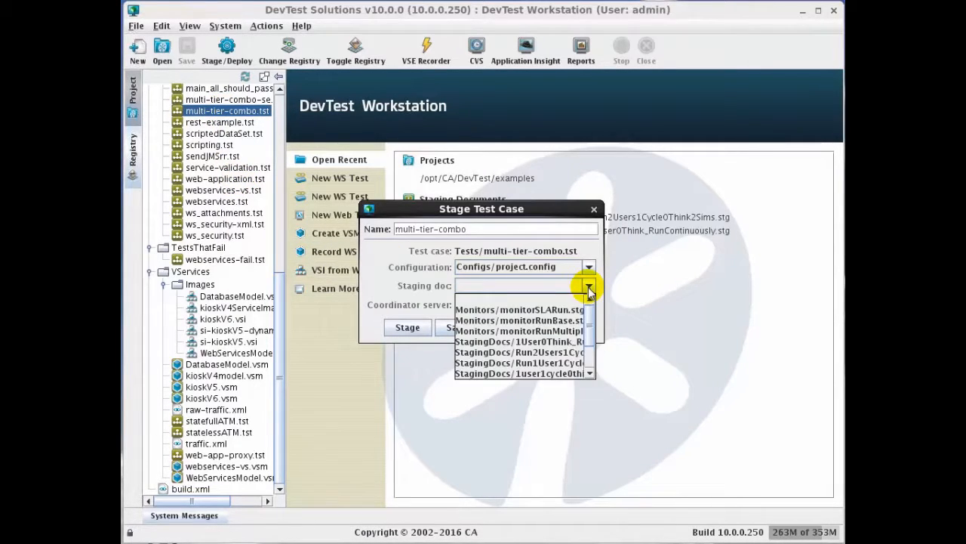
pyautogui.click(563, 353)
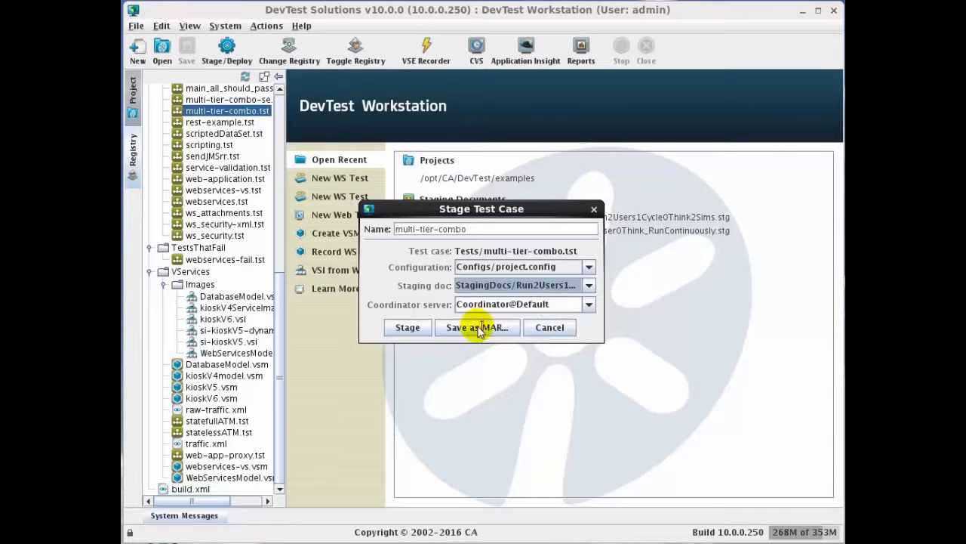
pyautogui.click(408, 326)
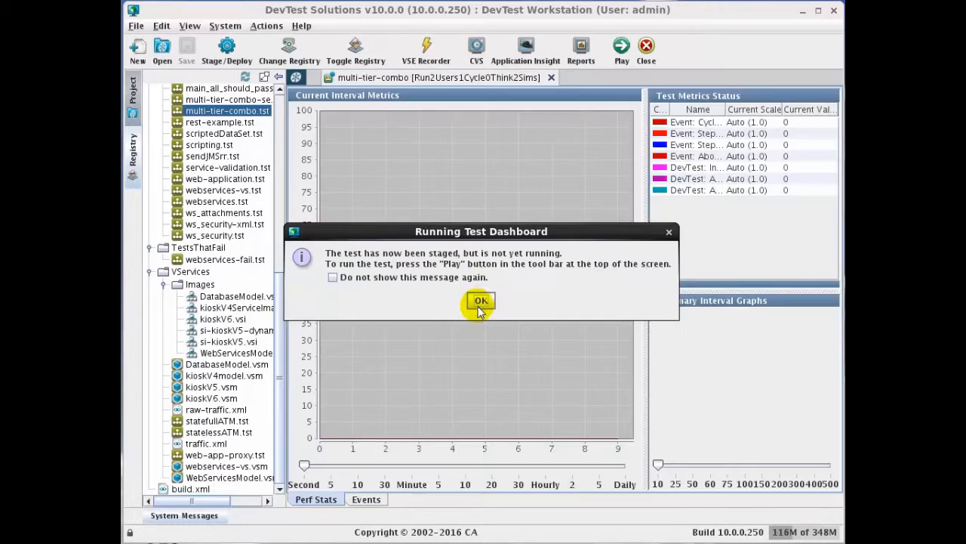
pyautogui.click(479, 308)
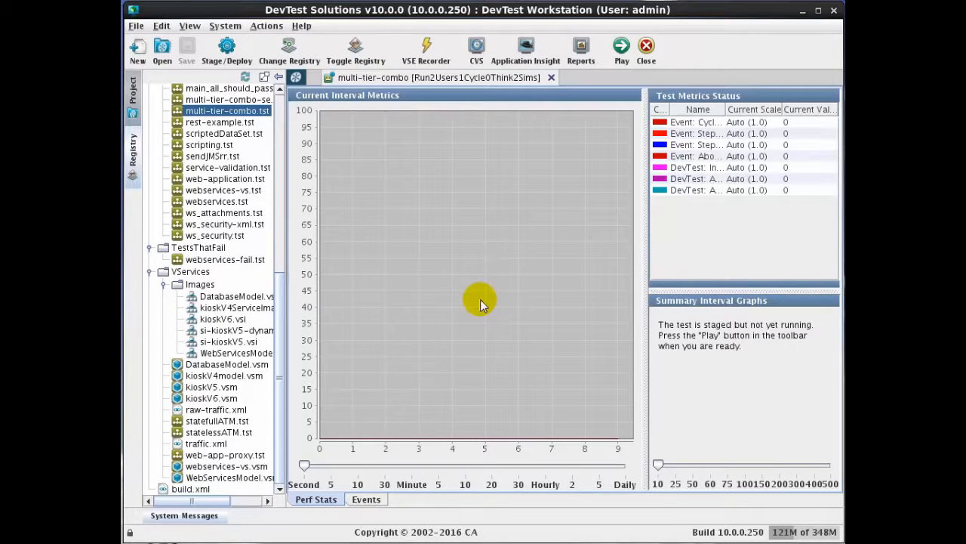
# Step: Set the staged test's event filter to Common Event Set, enable auto refresh, and widen the simulator Name column
pyautogui.click(368, 499)
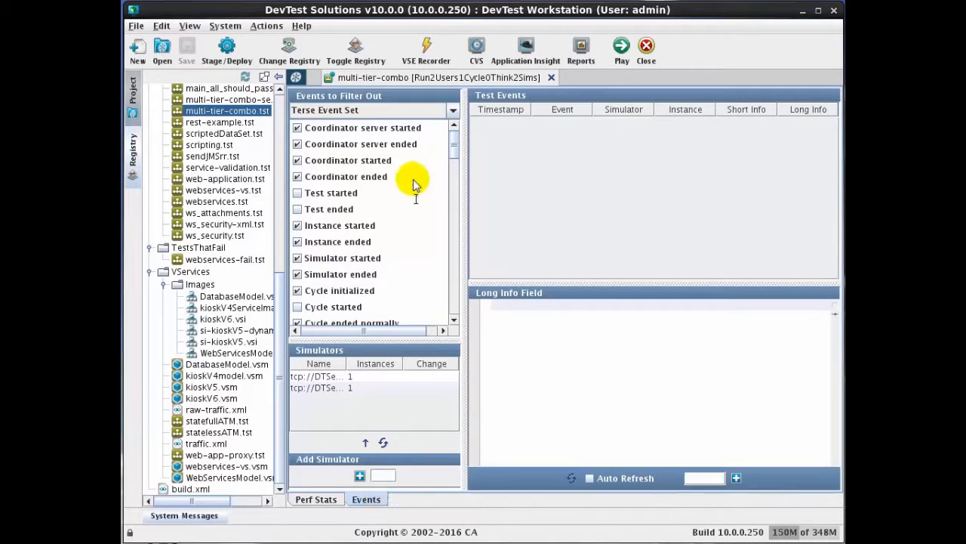
pyautogui.click(452, 113)
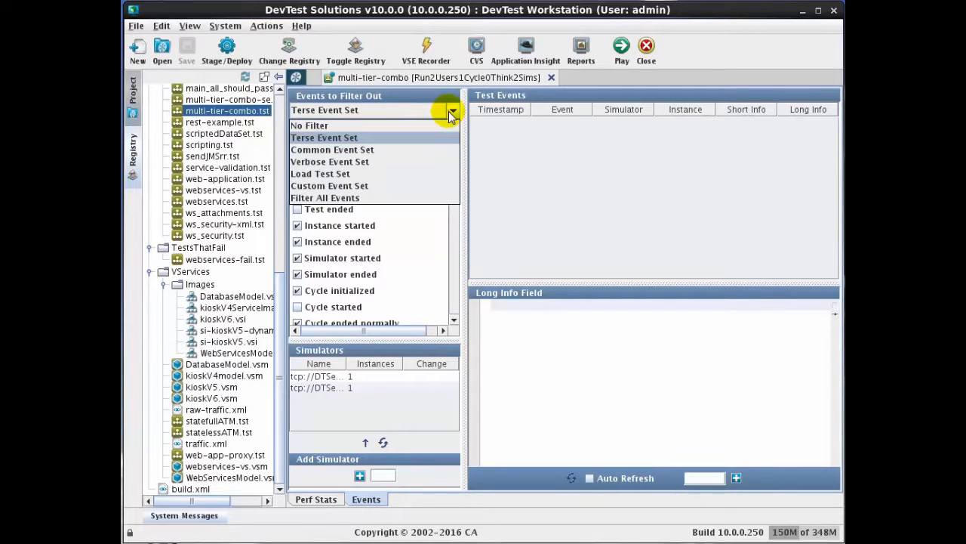
pyautogui.click(419, 151)
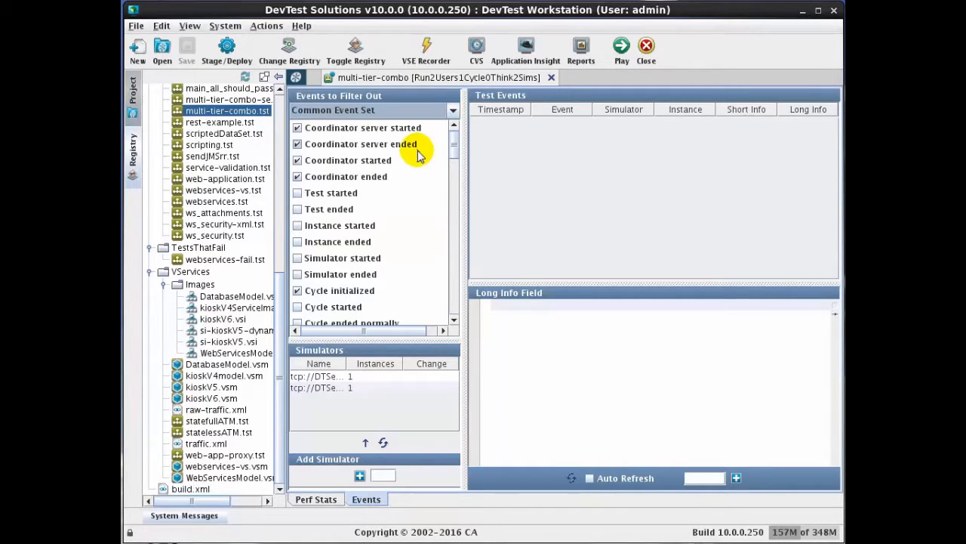
pyautogui.click(590, 479)
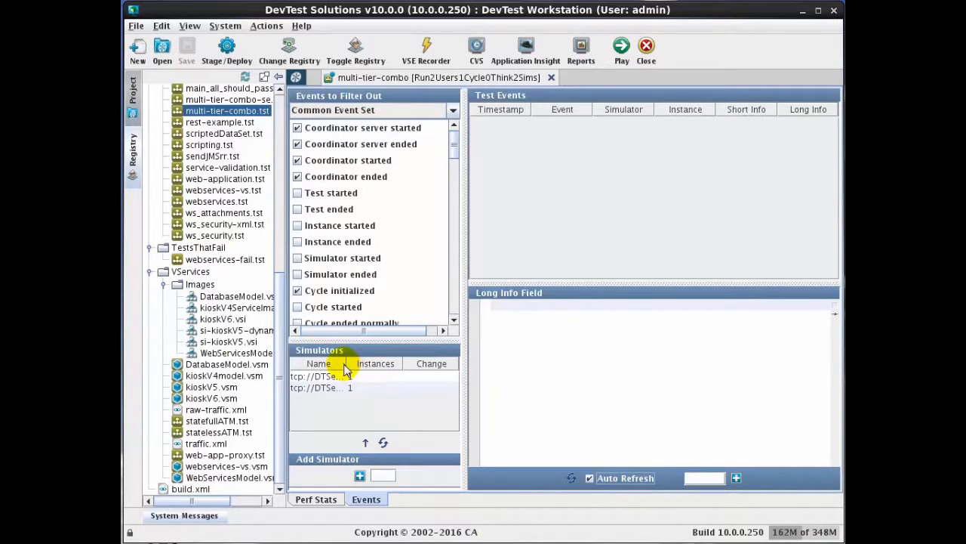
pyautogui.moveTo(345, 368); pyautogui.dragTo(389, 367)
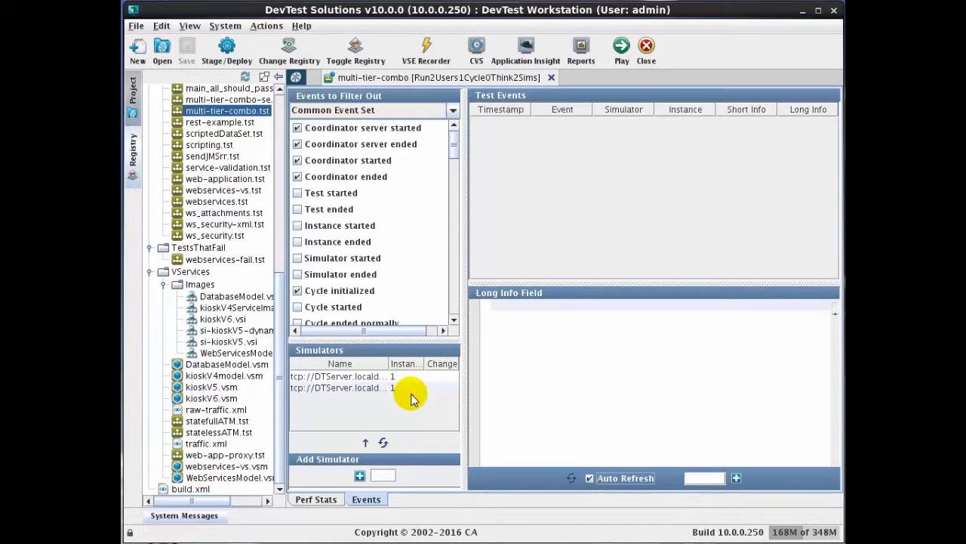
# Step: Check the available instances of both simulators in a widened Registry Monitor, then collapse it
pyautogui.click(134, 154)
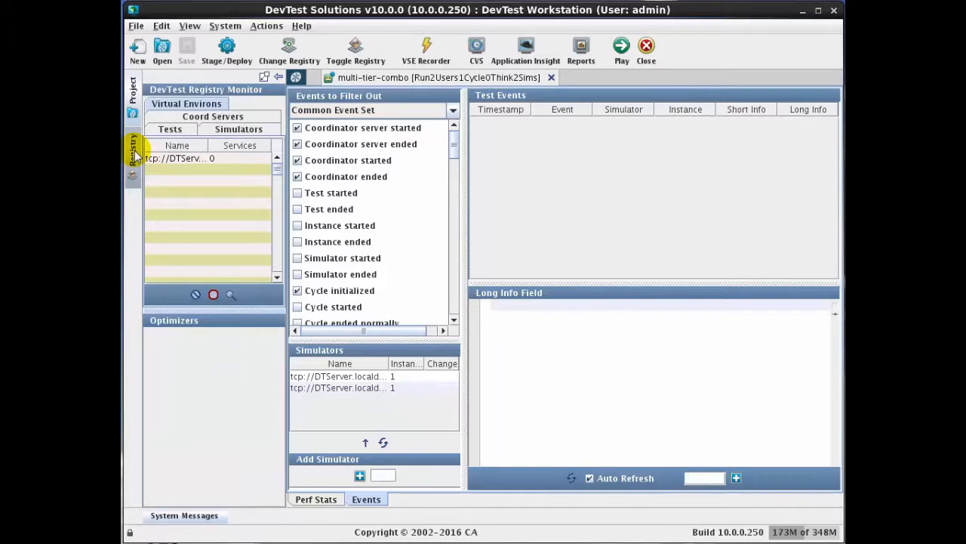
pyautogui.moveTo(286, 175); pyautogui.dragTo(414, 176)
pyautogui.click(214, 103)
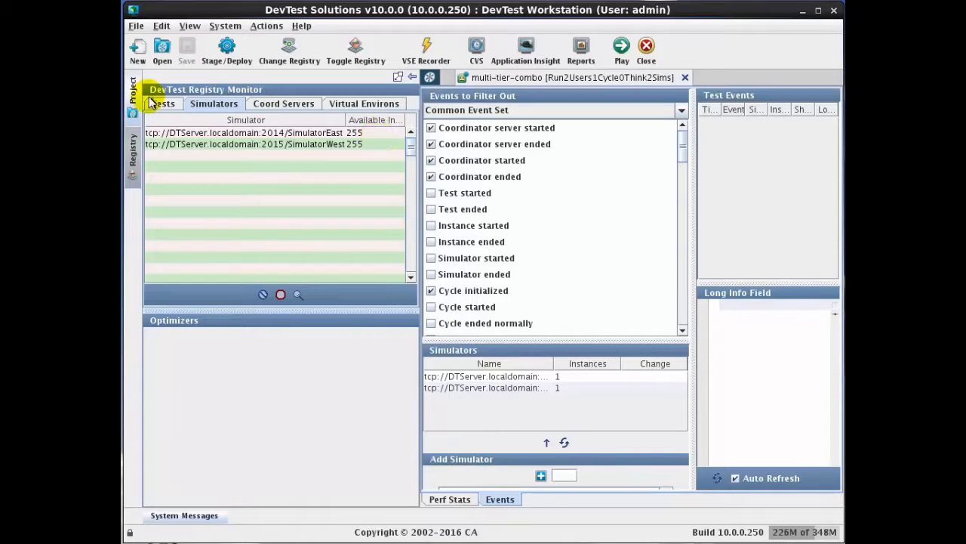
pyautogui.click(134, 151)
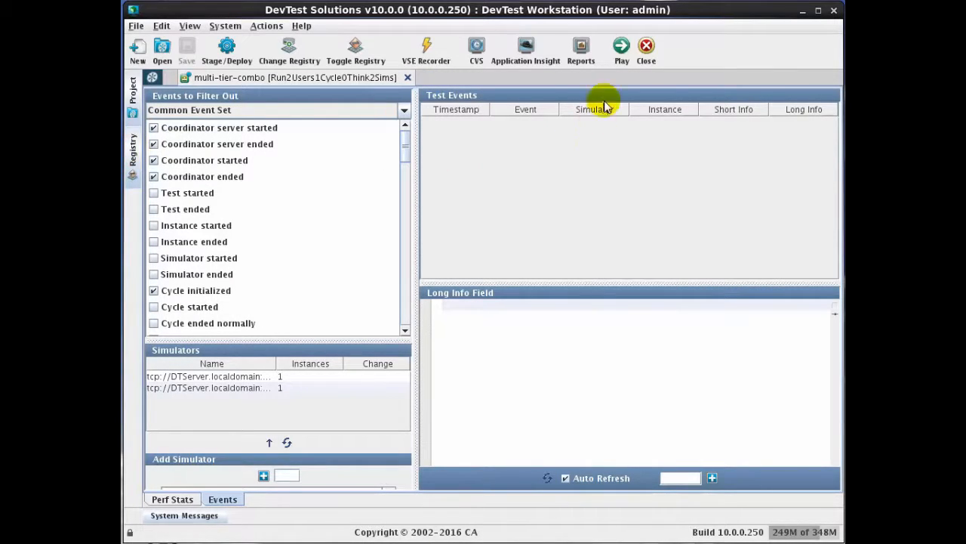
# Step: Run the staged multi-tier-combo test
pyautogui.click(622, 49)
pyautogui.click(621, 50)
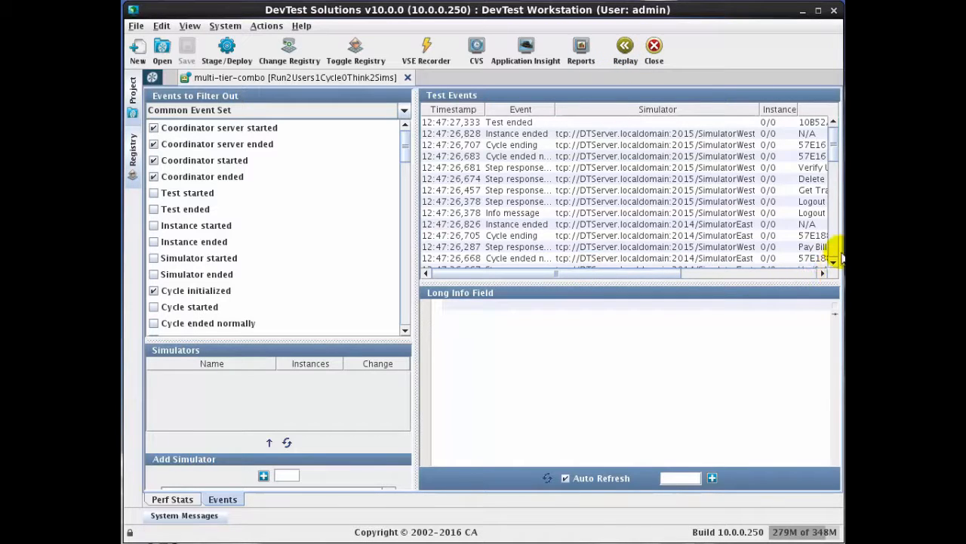
# Step: Review the multi-tier-combo run's earliest test events and its performance statistics, and close the staged test
pyautogui.click(837, 240)
pyautogui.click(838, 240)
pyautogui.click(836, 242)
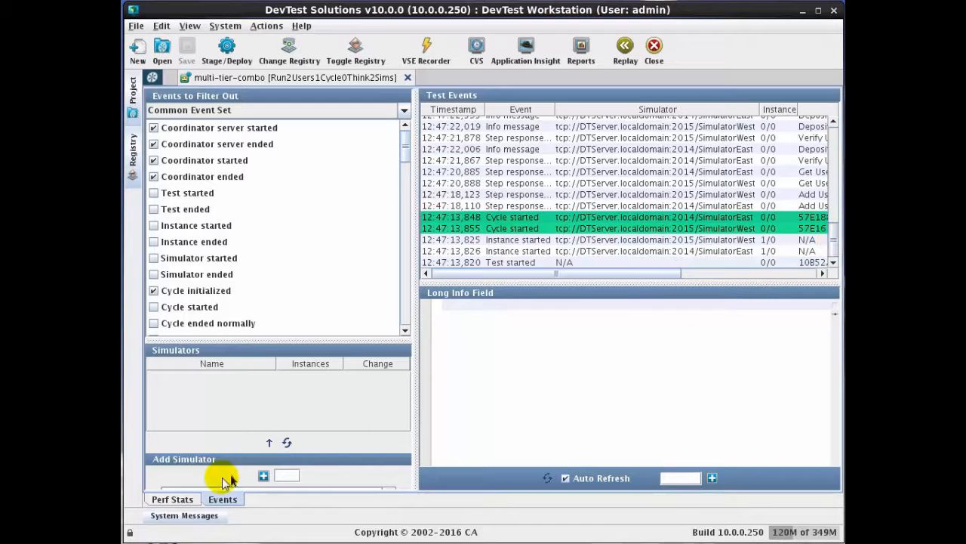
pyautogui.click(161, 500)
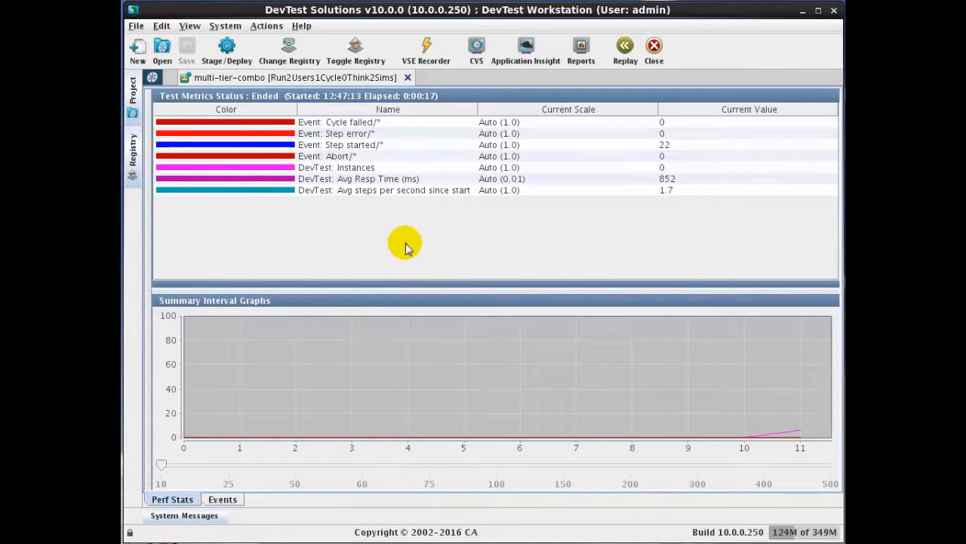
pyautogui.click(409, 77)
pyautogui.click(136, 106)
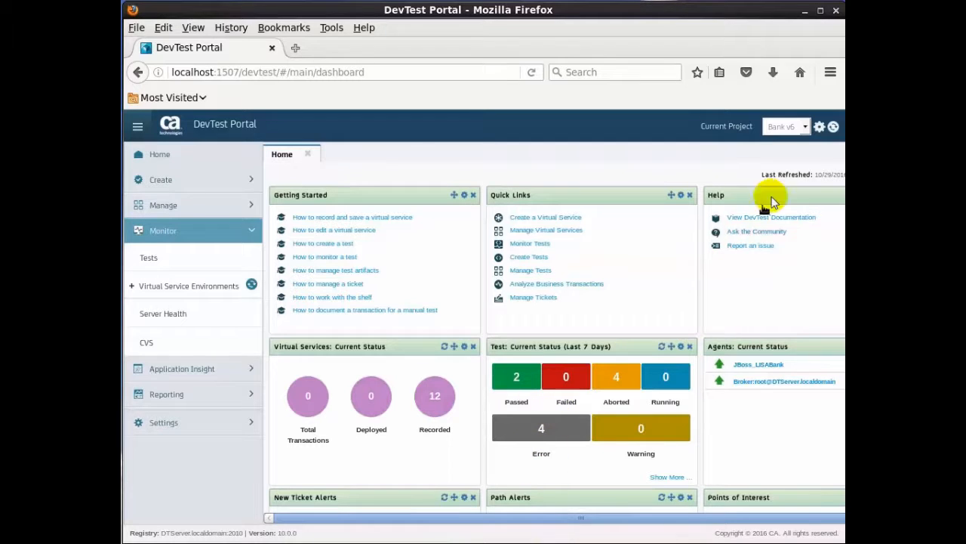
# Step: In DevTest Portal, choose Bank v6 as the current project and open the list of managed virtual services
pyautogui.click(806, 128)
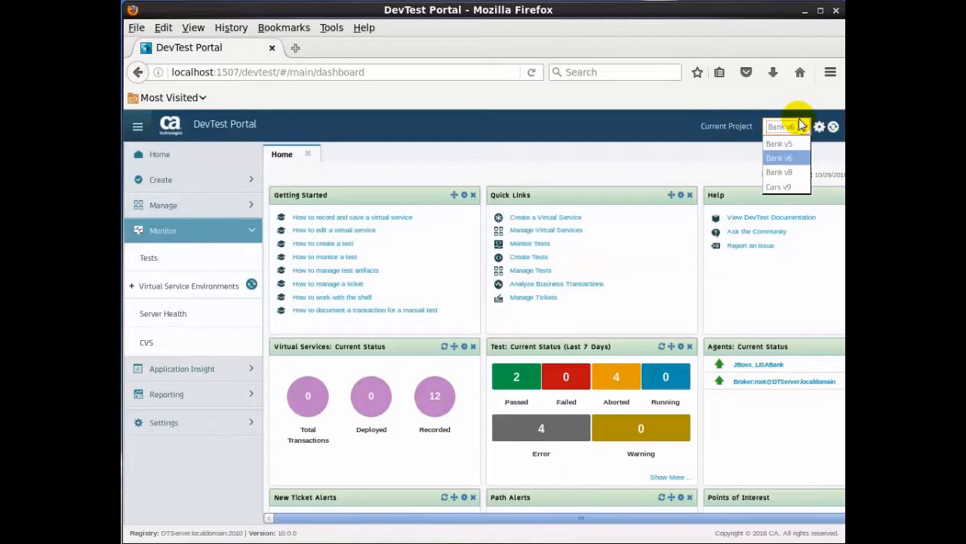
pyautogui.click(795, 160)
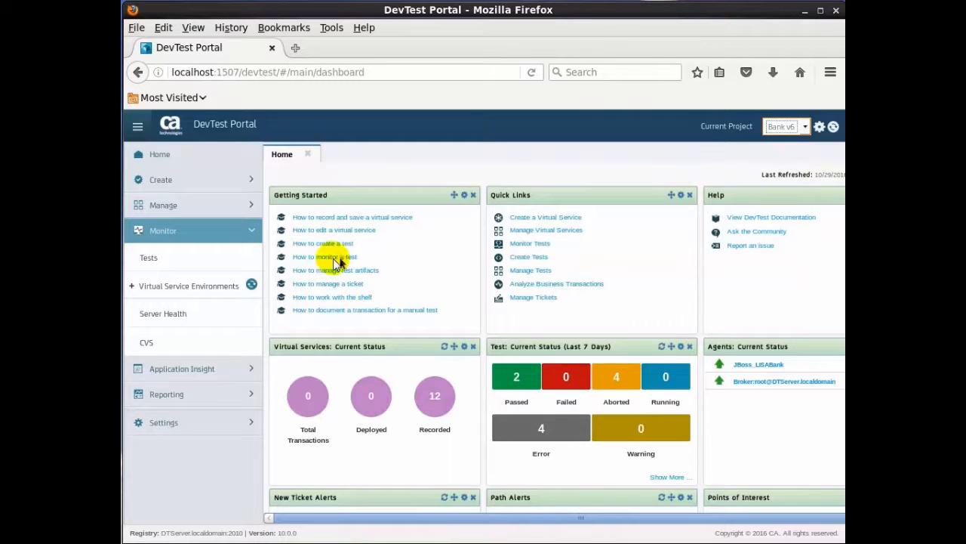
pyautogui.click(248, 206)
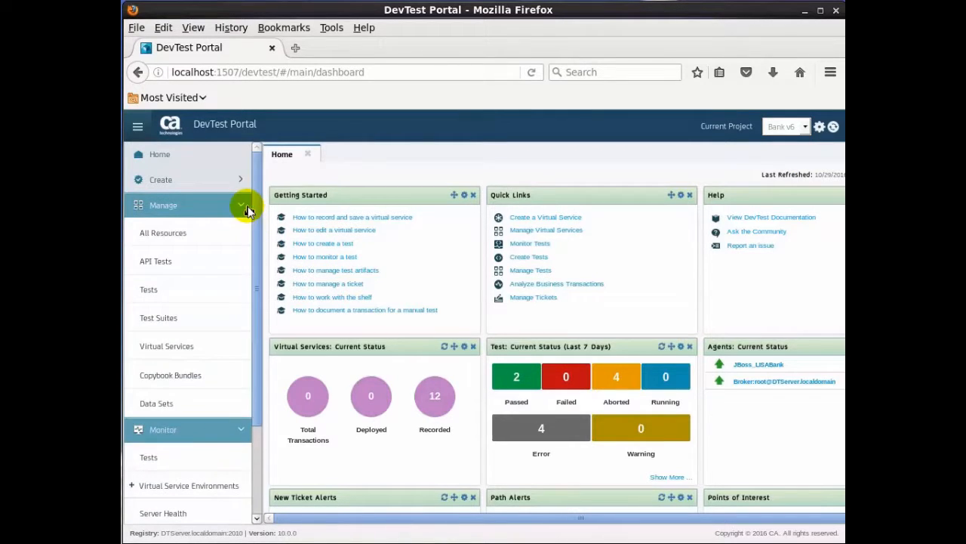
pyautogui.click(202, 347)
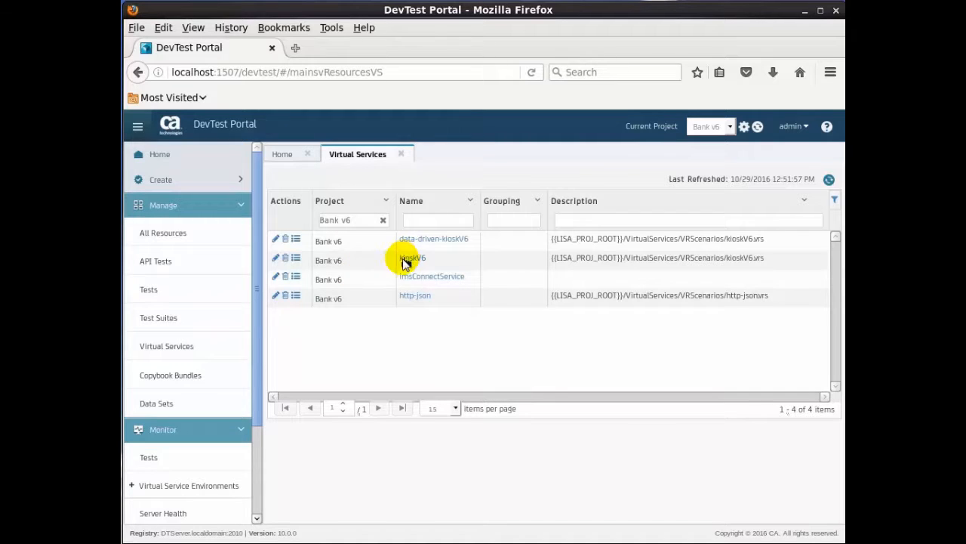
# Step: Deploy the kioskV6 virtual service to the VSE server with group tag bank and think time scale 0%, and open the VSE monitor
pyautogui.click(295, 259)
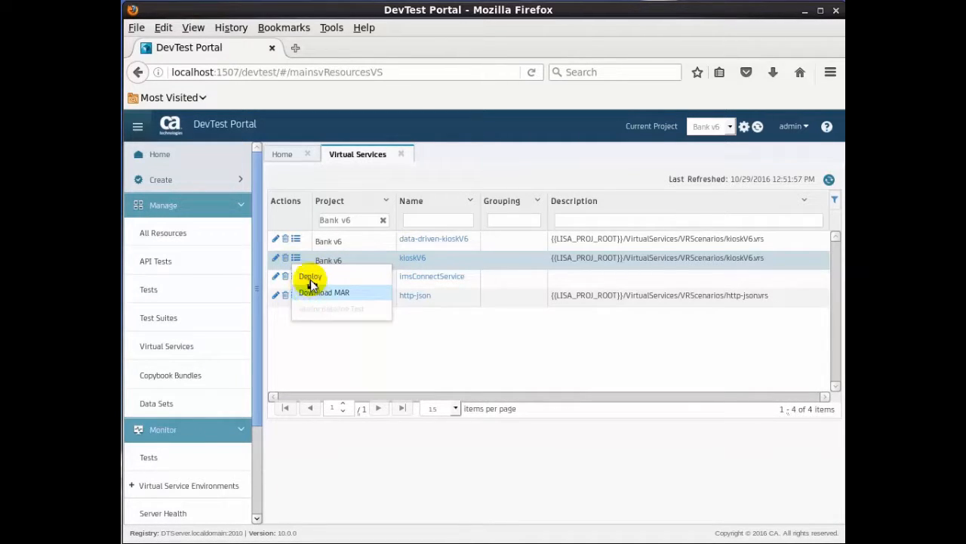
pyautogui.click(310, 278)
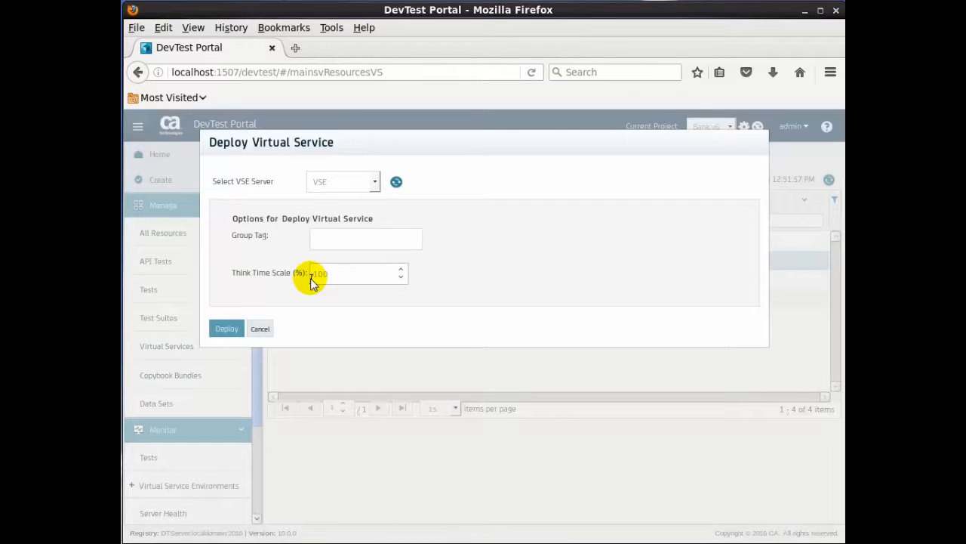
pyautogui.click(335, 244)
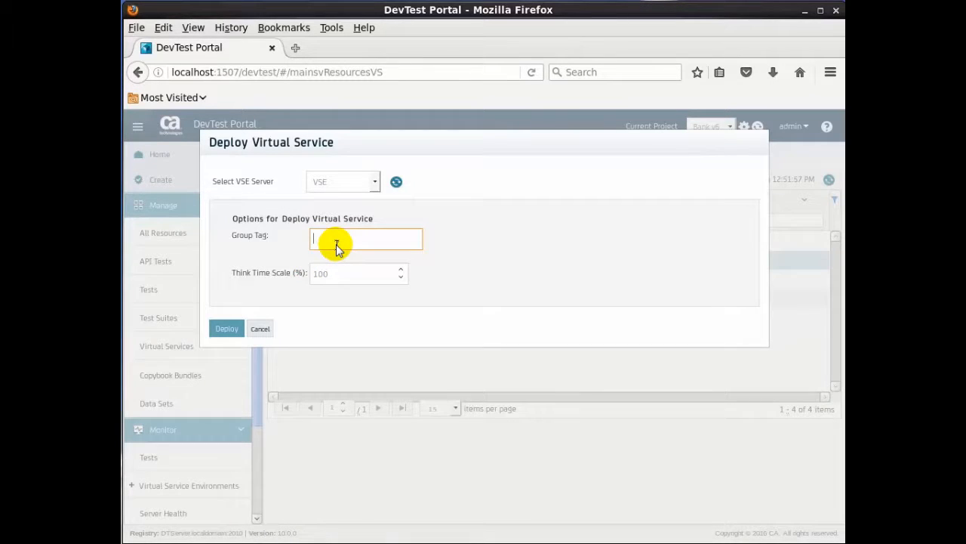
pyautogui.write('bank')
pyautogui.doubleClick(345, 277)
pyautogui.write('0')
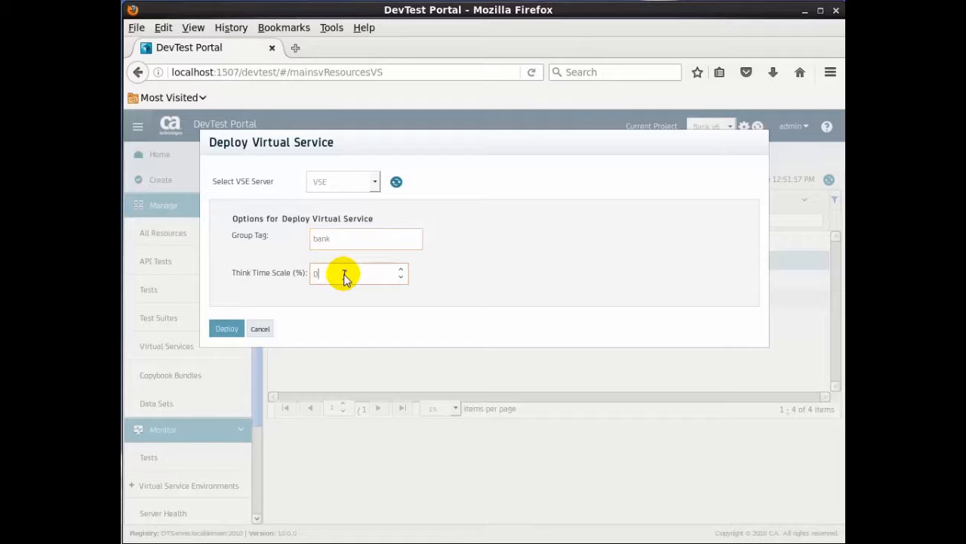
pyautogui.click(226, 329)
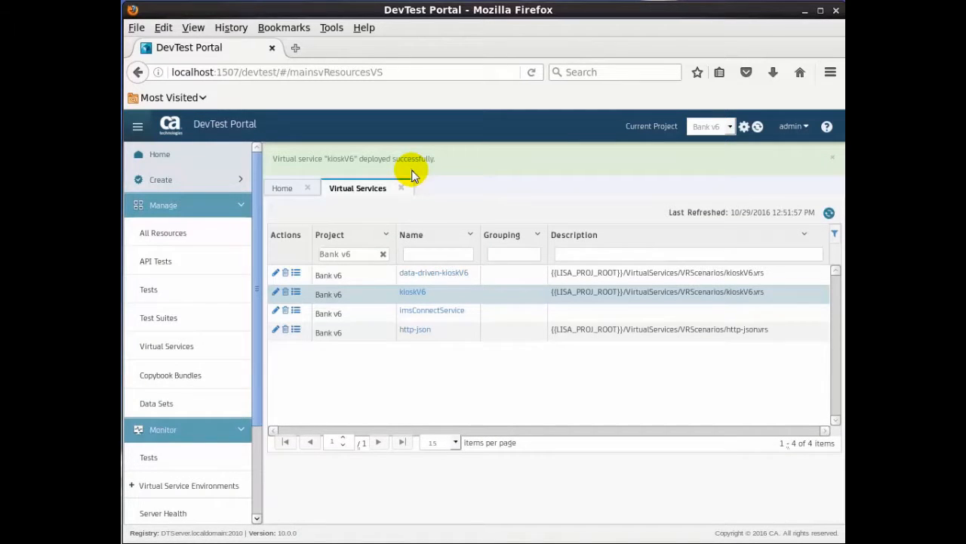
pyautogui.click(194, 490)
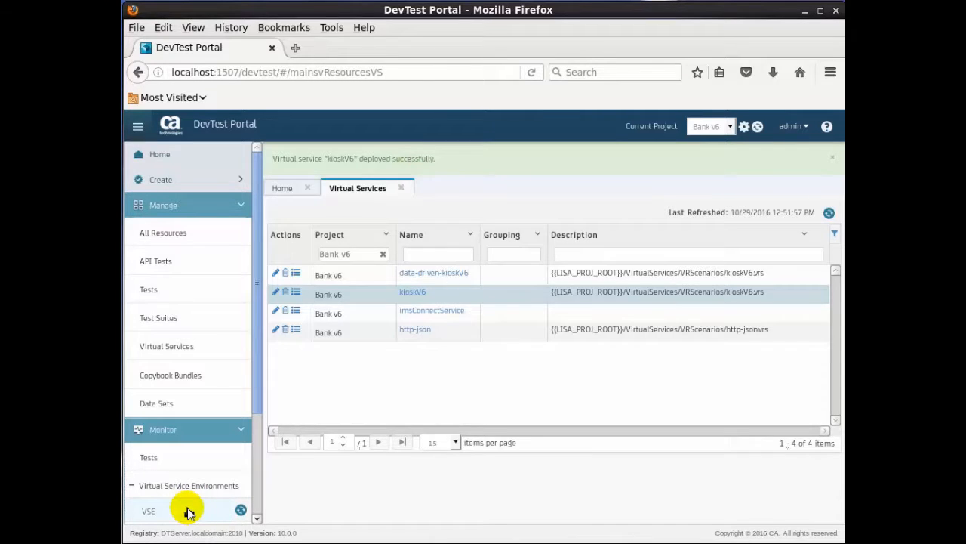
pyautogui.click(188, 512)
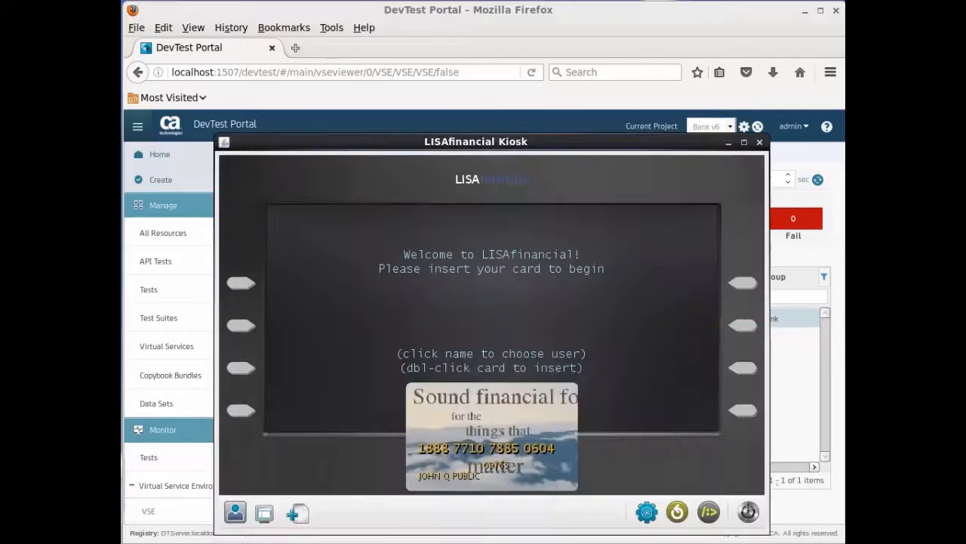
# Step: In the LISAfinancial Kiosk, set the localhost connection port to 8001 and reset the kiosk
pyautogui.click(647, 514)
pyautogui.click(580, 332)
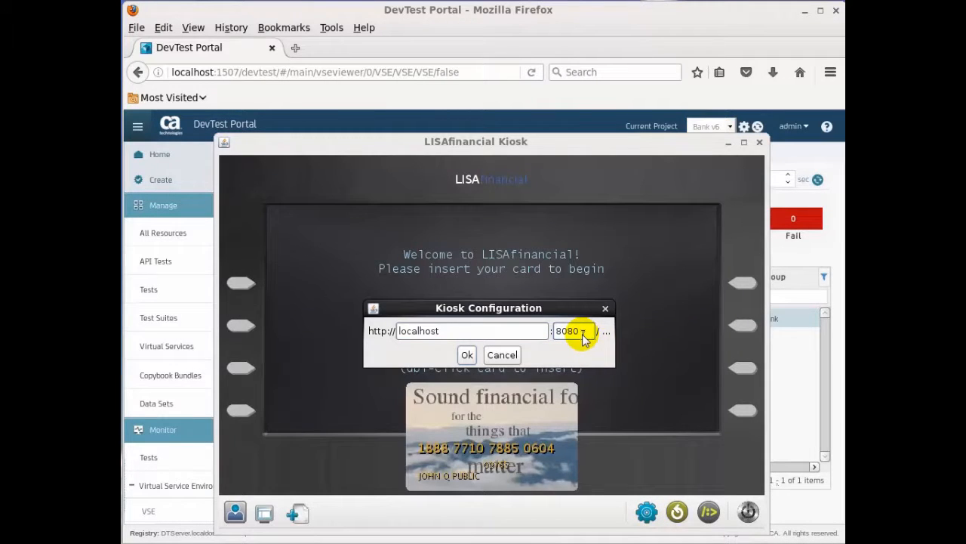
pyautogui.press('BackSpace')
pyautogui.press('BackSpace')
pyautogui.write('01')
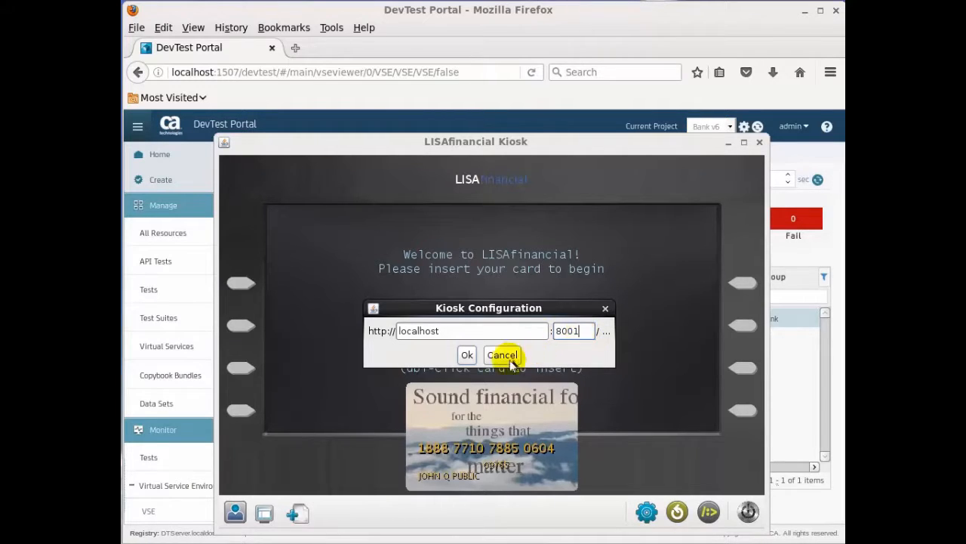
pyautogui.click(467, 355)
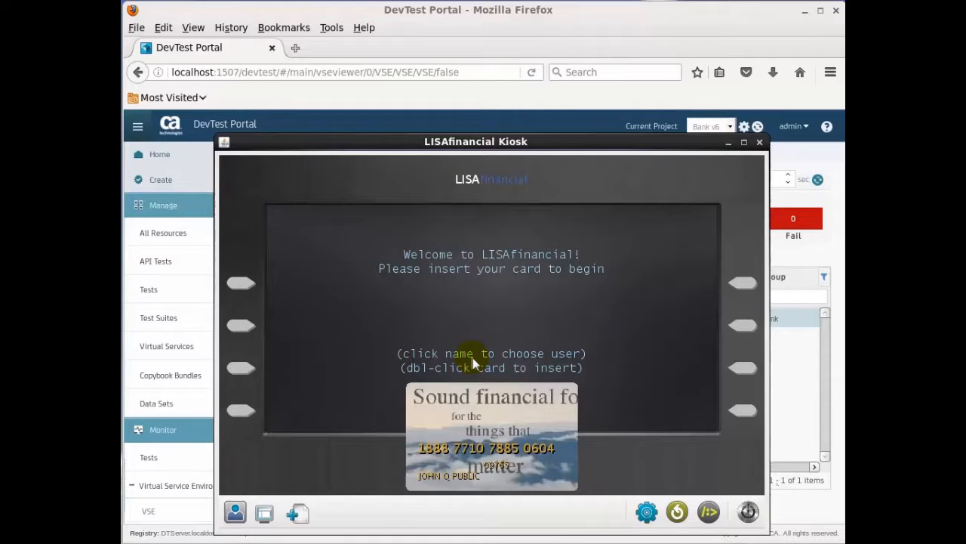
pyautogui.click(677, 513)
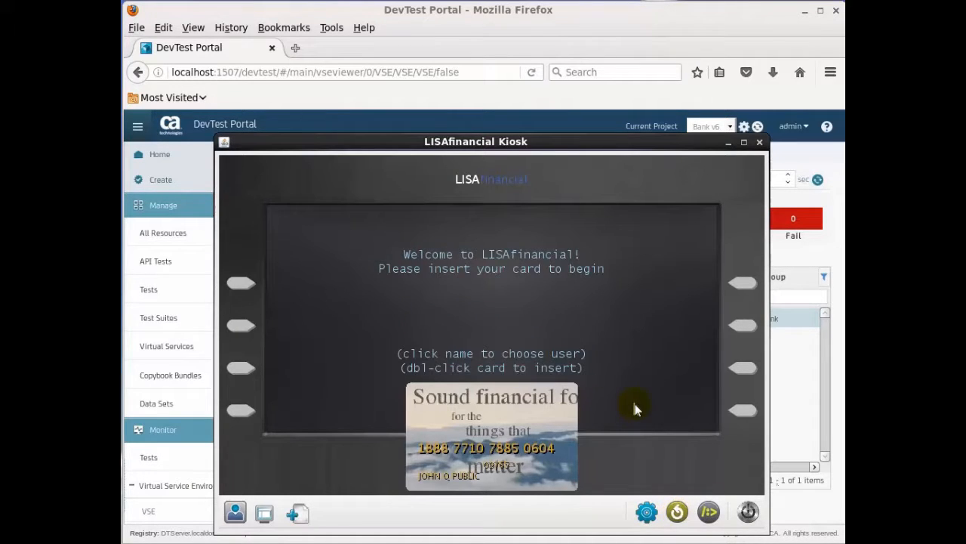
# Step: Switch back to DevTest Portal and stop the kioskV6 virtual service
pyautogui.click(619, 26)
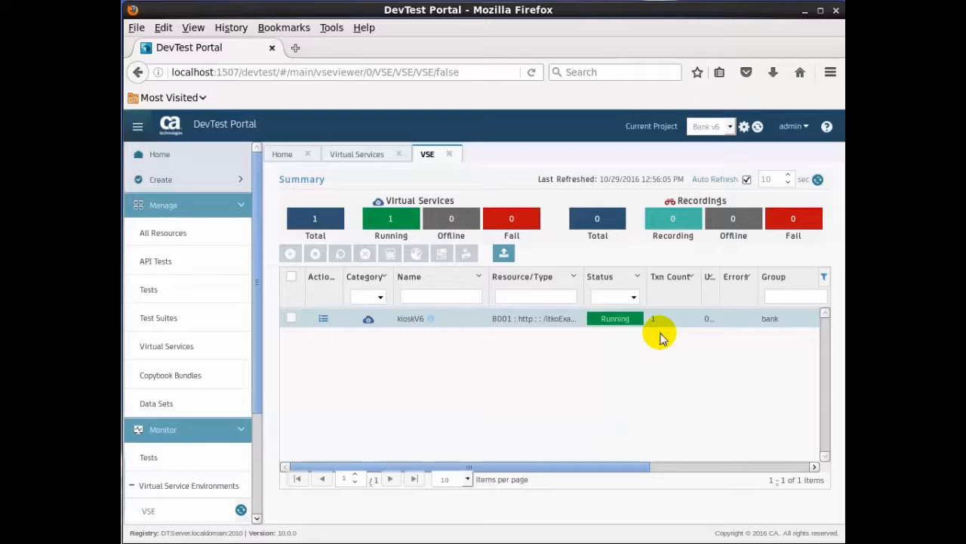
pyautogui.click(323, 320)
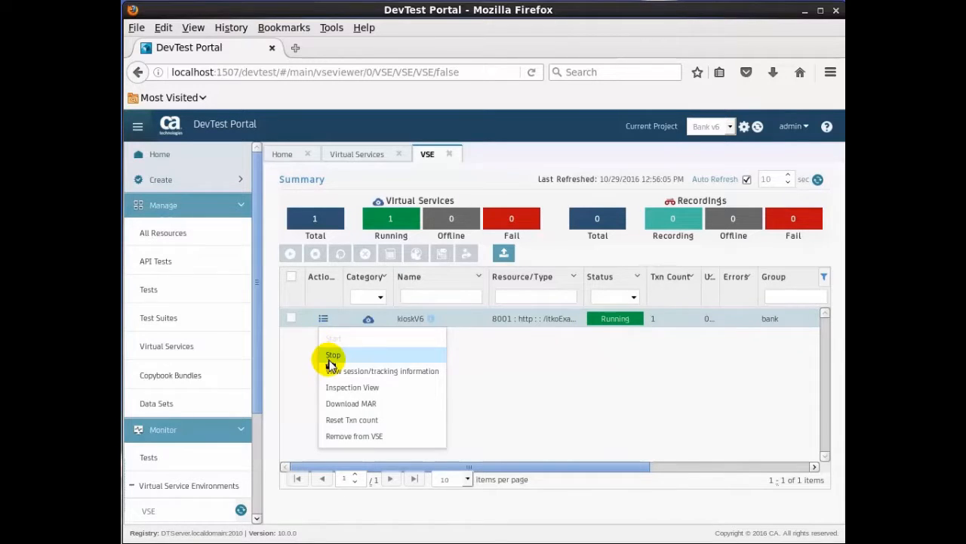
pyautogui.click(330, 357)
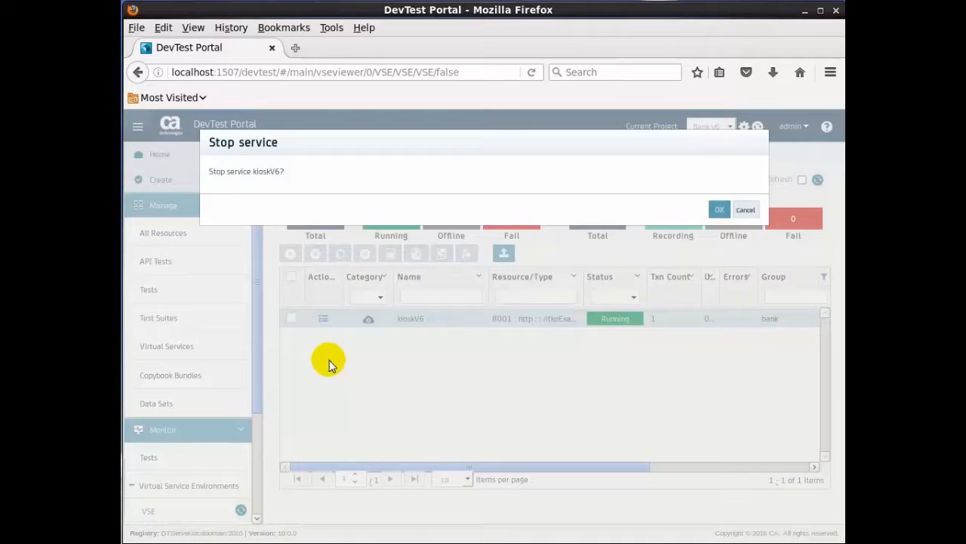
pyautogui.click(719, 210)
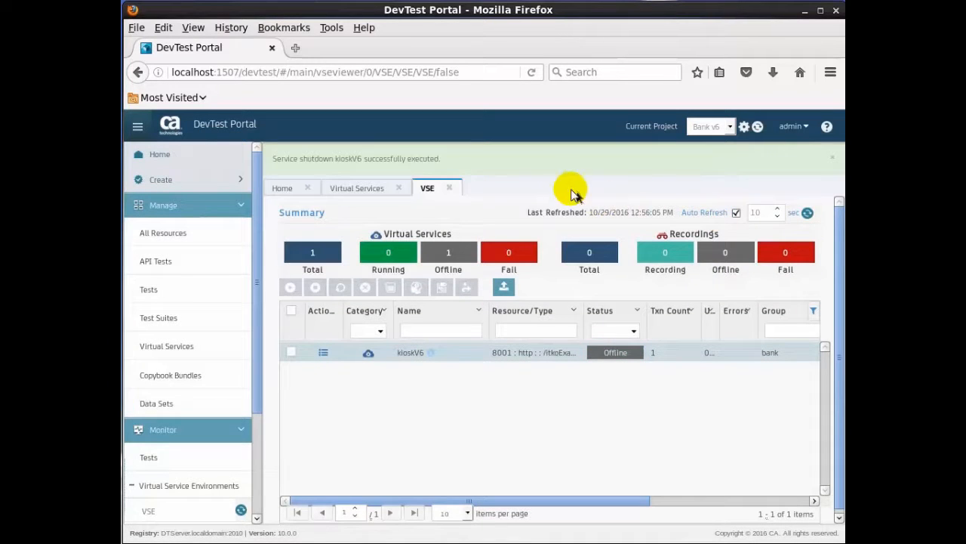
# Step: Remove the kioskV6 service from the VSE, and reset the LISAfinancial Kiosk to recheck its connection
pyautogui.click(323, 355)
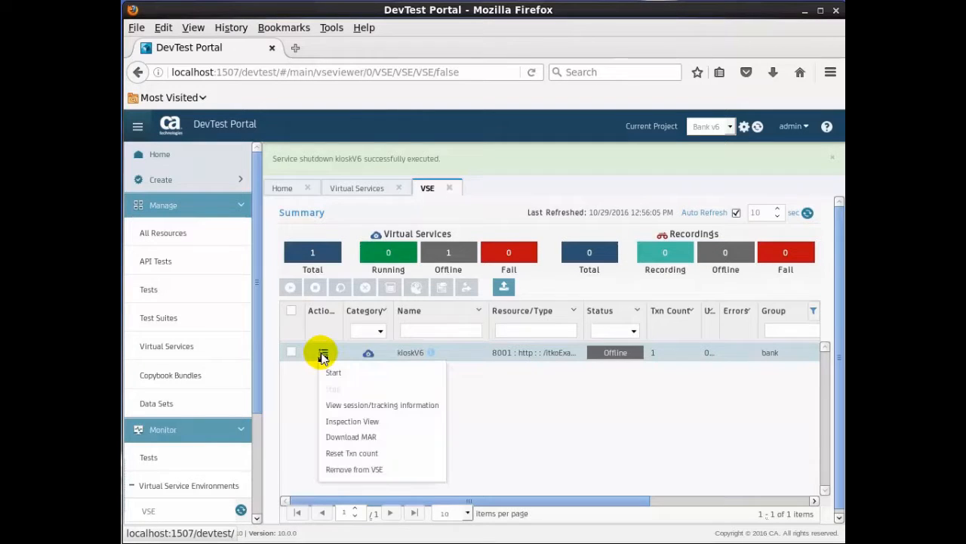
pyautogui.click(354, 471)
pyautogui.scroll(-1, 353, 471)
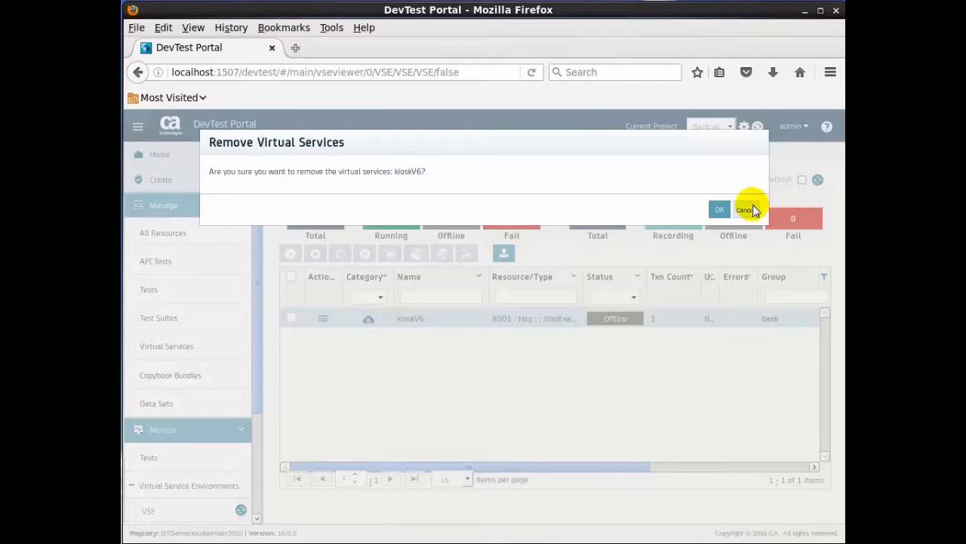
pyautogui.click(720, 211)
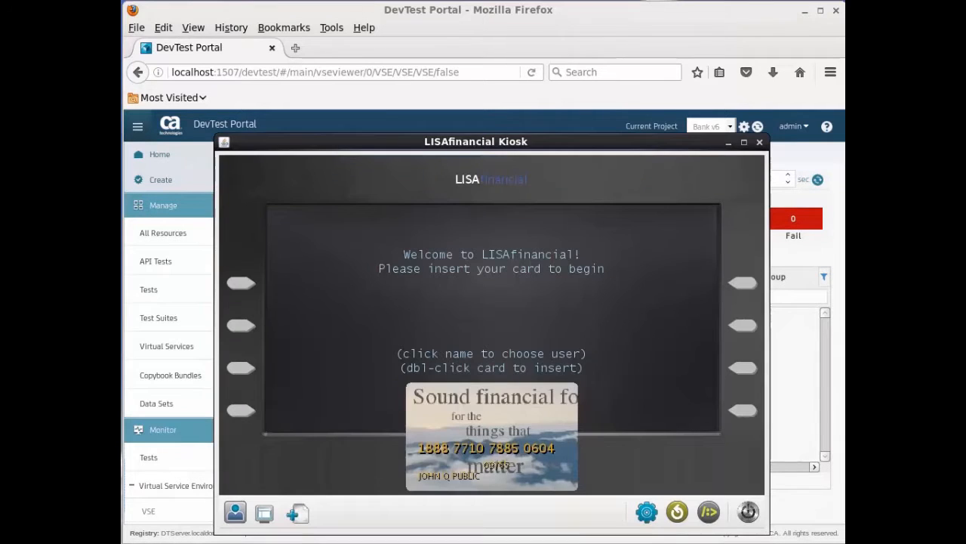
pyautogui.click(678, 513)
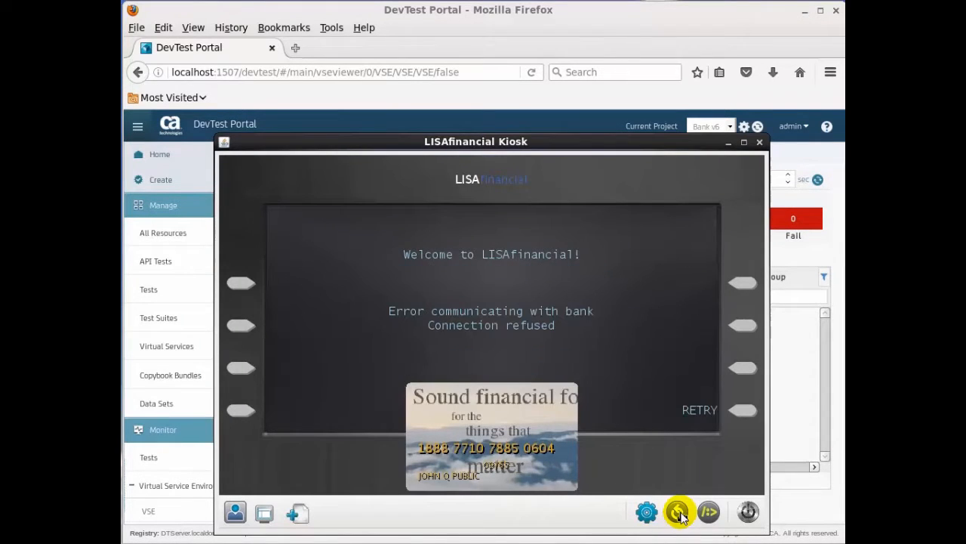